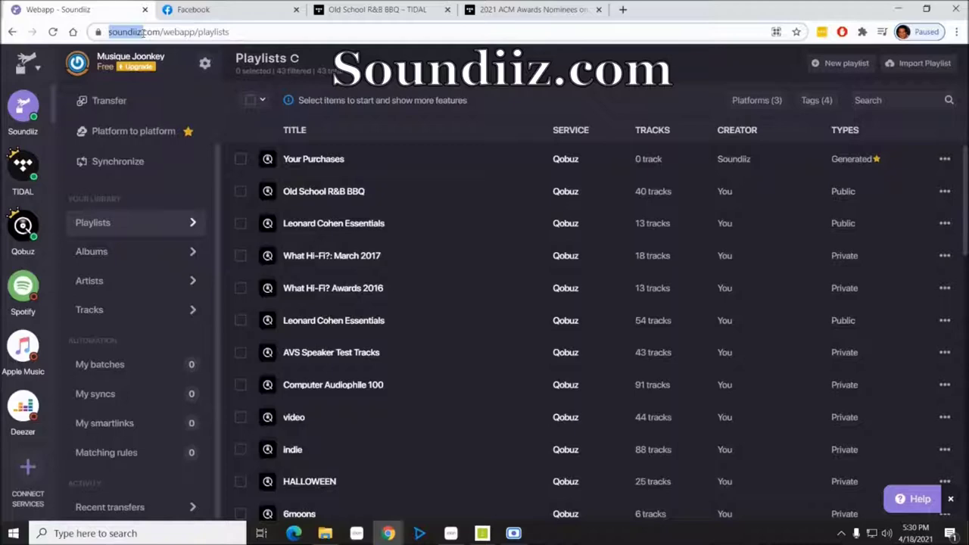
# Examine the supported music services and the available methods for importing a playlist
pyautogui.moveTo(157, 32); pyautogui.dragTo(159, 36)
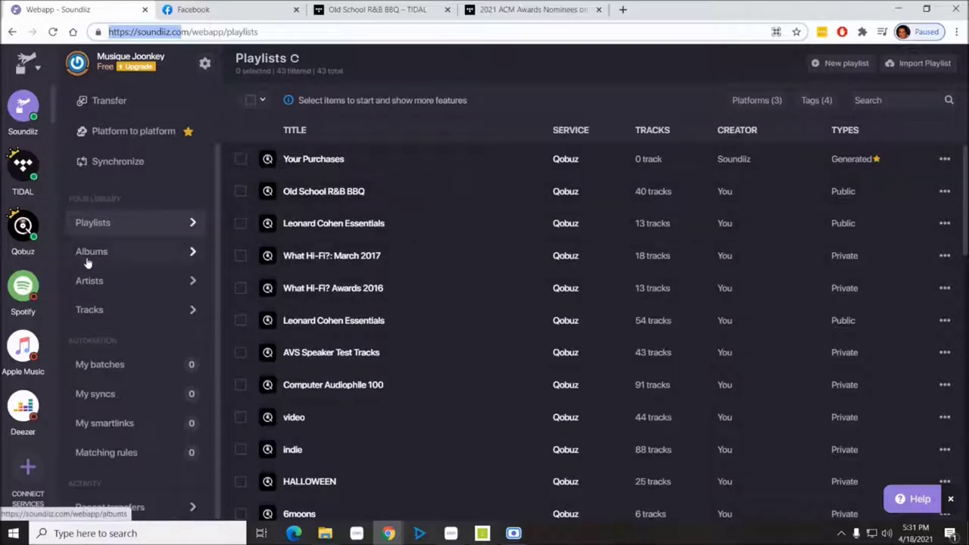
pyautogui.scroll(-6, 329, 220)
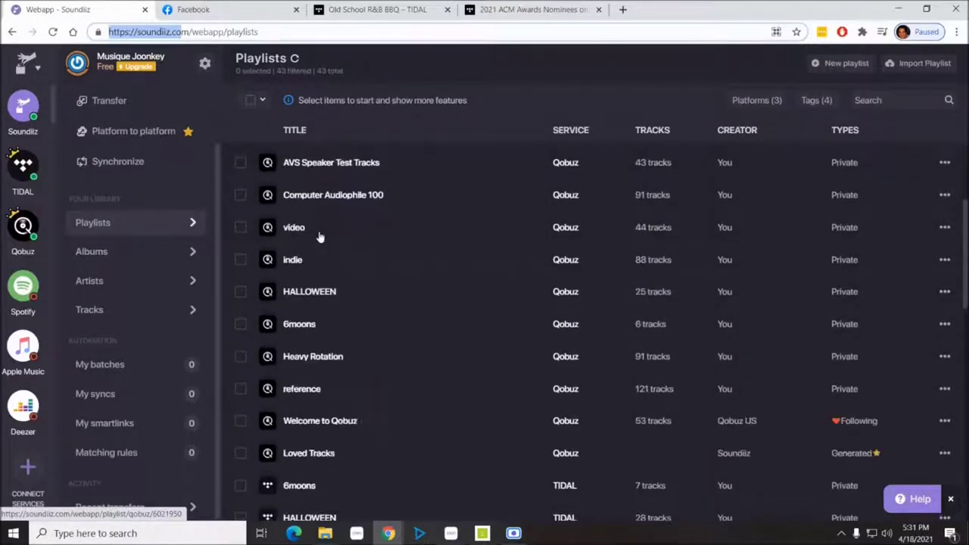
pyautogui.scroll(3, 341, 261)
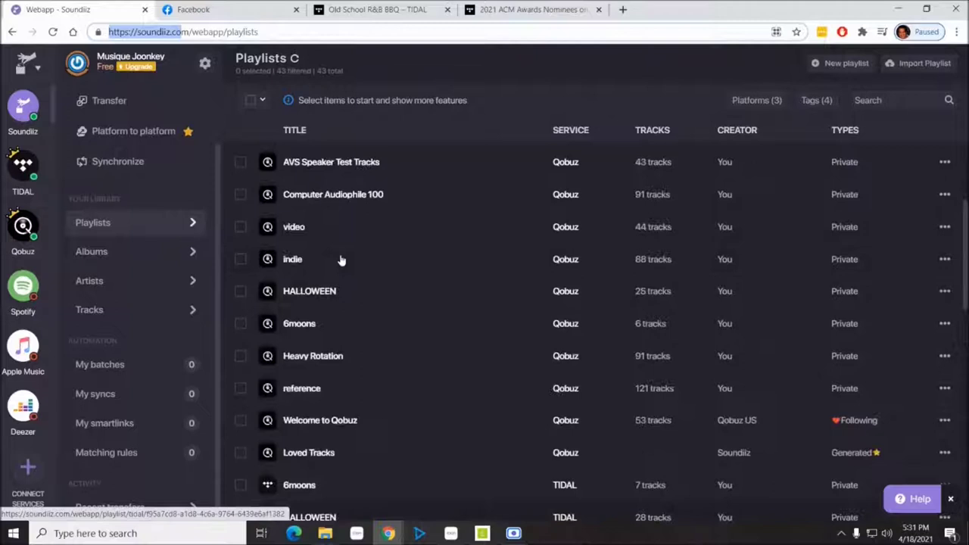
pyautogui.click(54, 103)
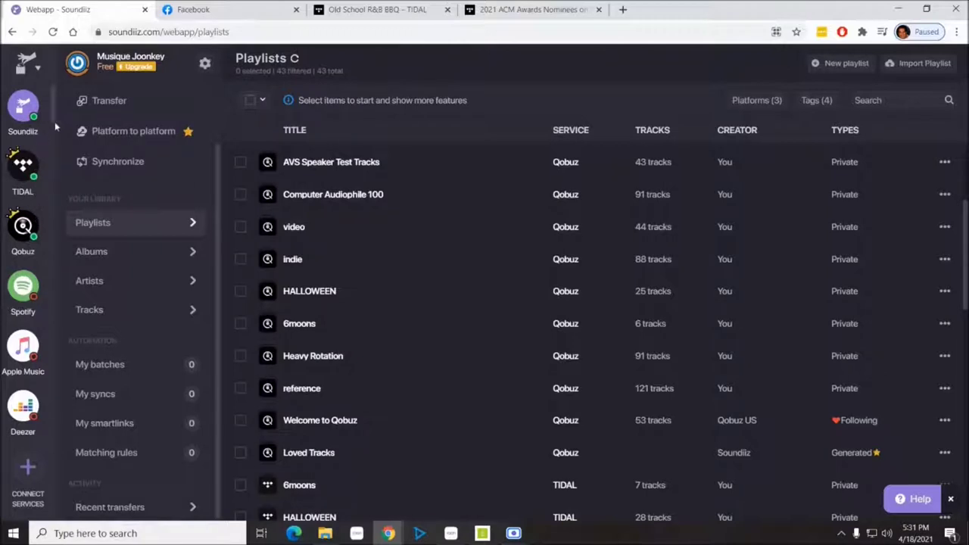
pyautogui.moveTo(53, 112); pyautogui.dragTo(83, 394)
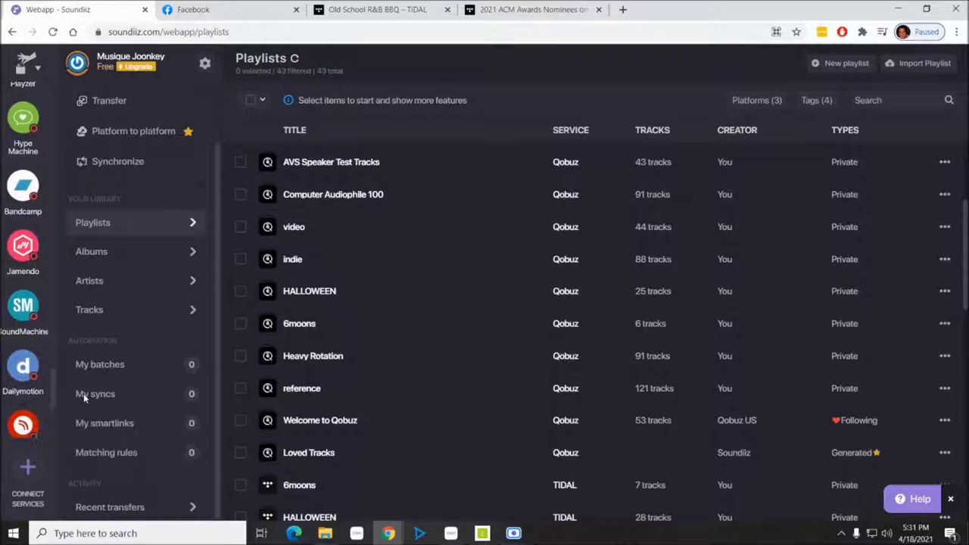
pyautogui.click(920, 65)
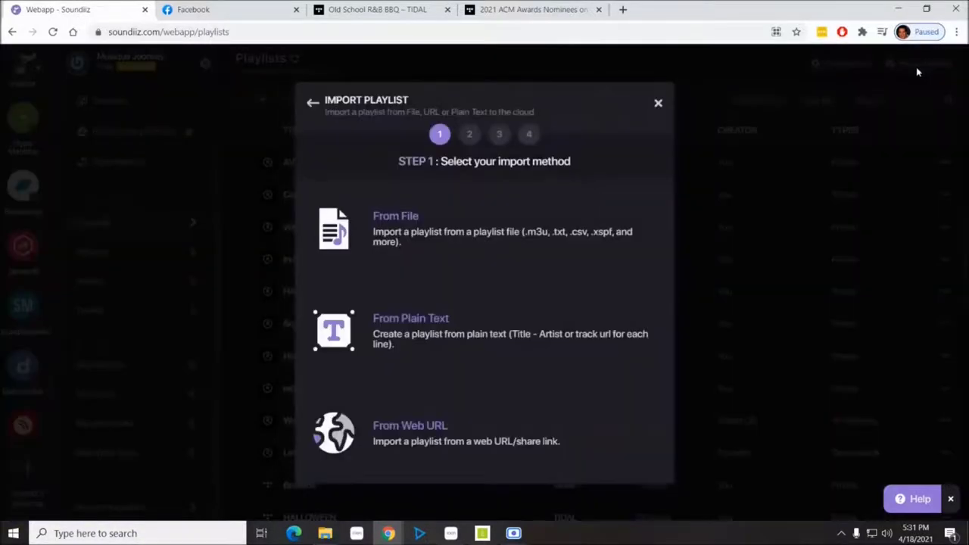
pyautogui.click(313, 106)
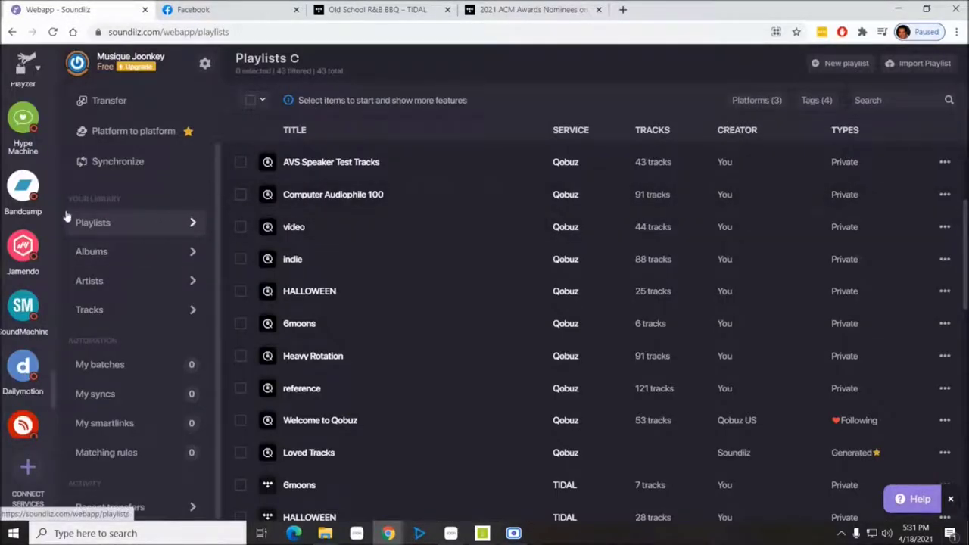
# Start converting the TIDAL playlist "misc audiophile" and save its configuration with the existing title, description and options
pyautogui.scroll(-3, 429, 187)
pyautogui.scroll(-2, 430, 186)
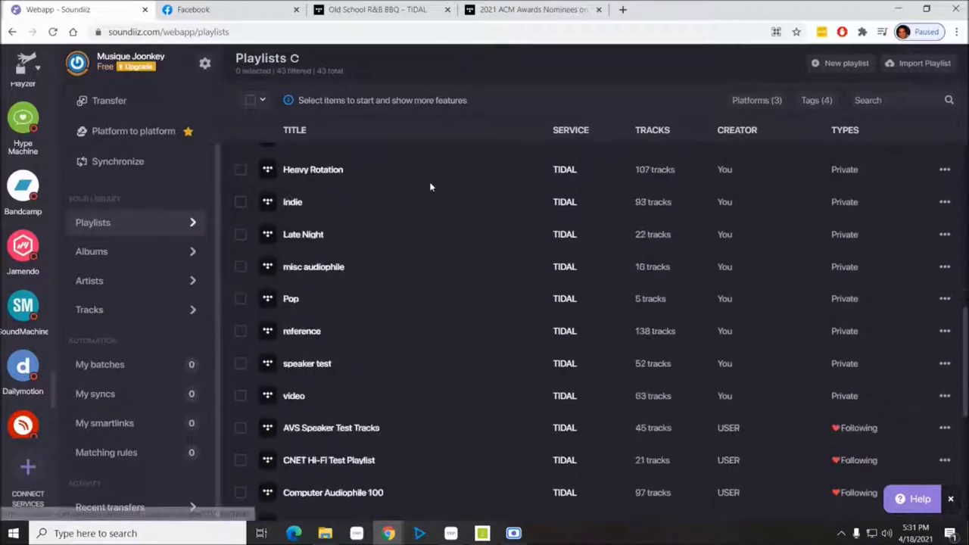
pyautogui.scroll(2, 439, 193)
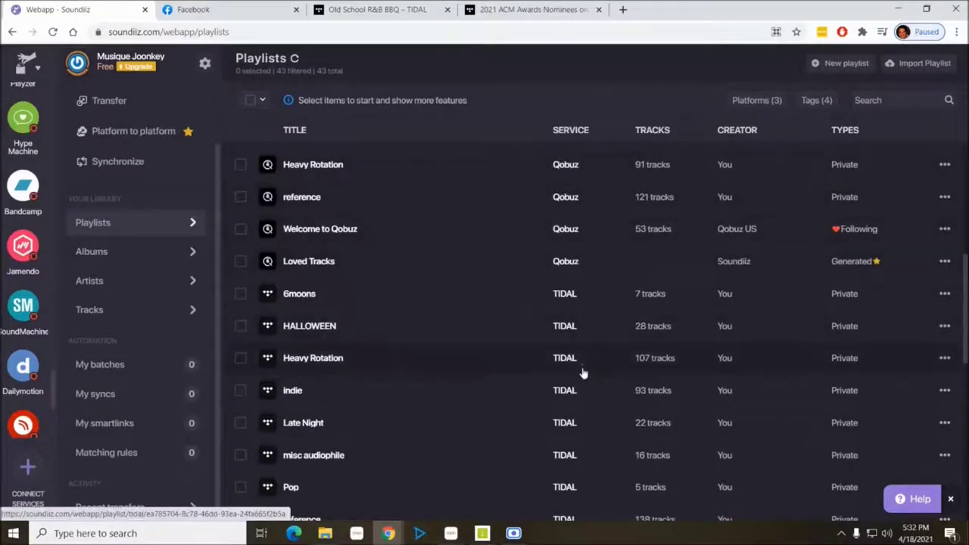
pyautogui.scroll(-2, 530, 267)
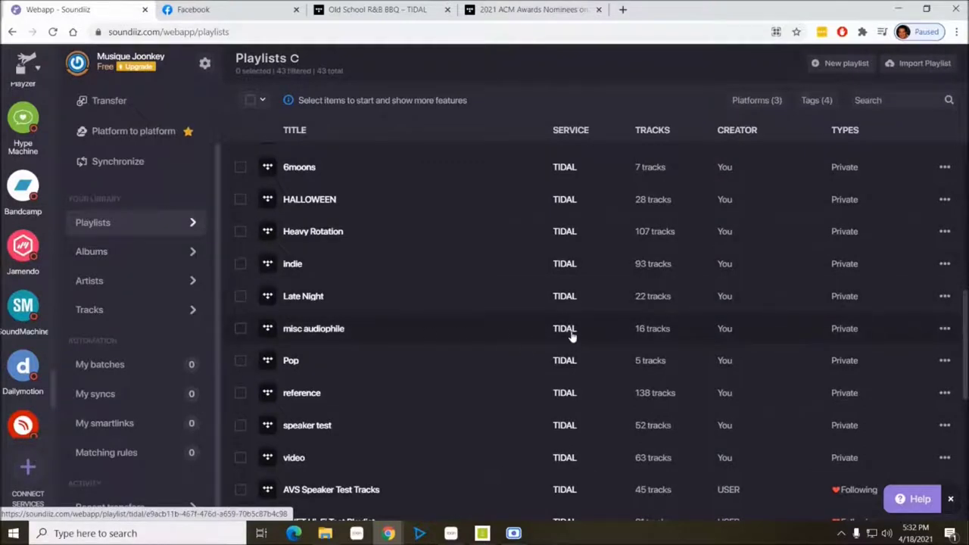
pyautogui.click(241, 330)
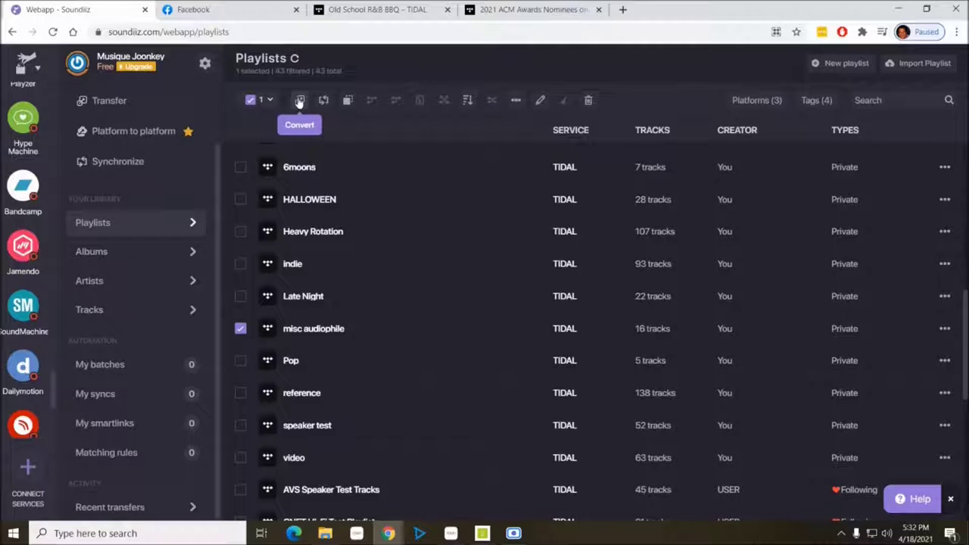
pyautogui.click(299, 101)
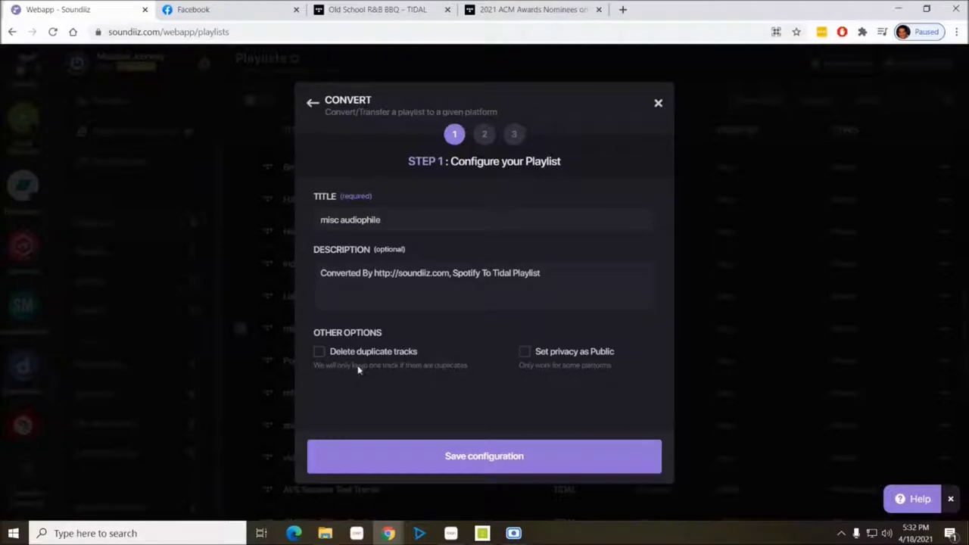
pyautogui.click(485, 459)
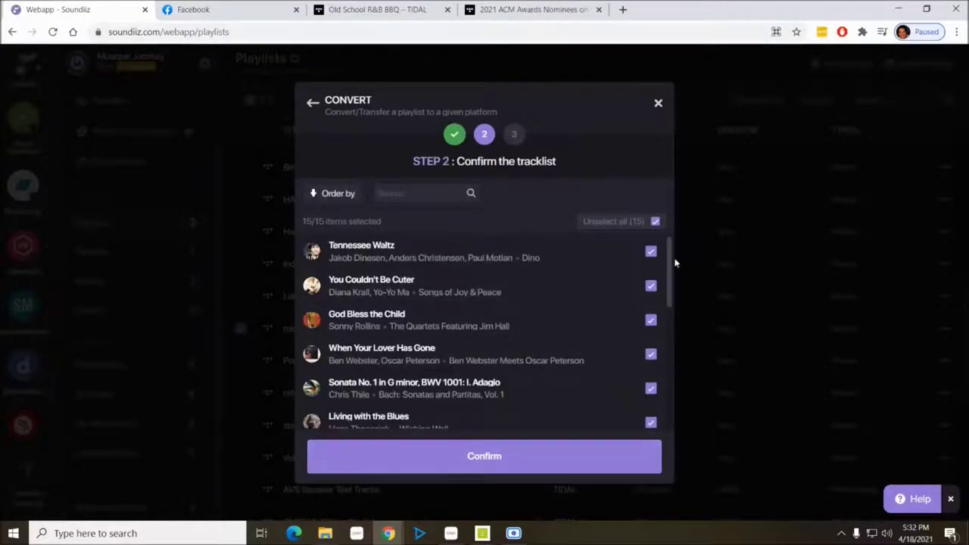
# Transfer the full "misc audiophile" tracklist to Qobuz and view the converted playlist's details before returning to the playlists
pyautogui.moveTo(668, 271); pyautogui.dragTo(643, 399)
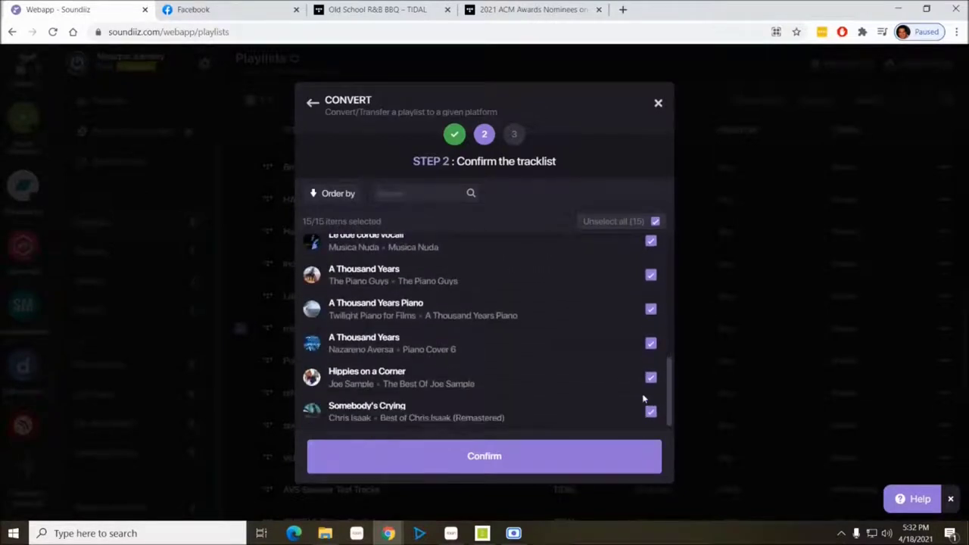
pyautogui.click(460, 462)
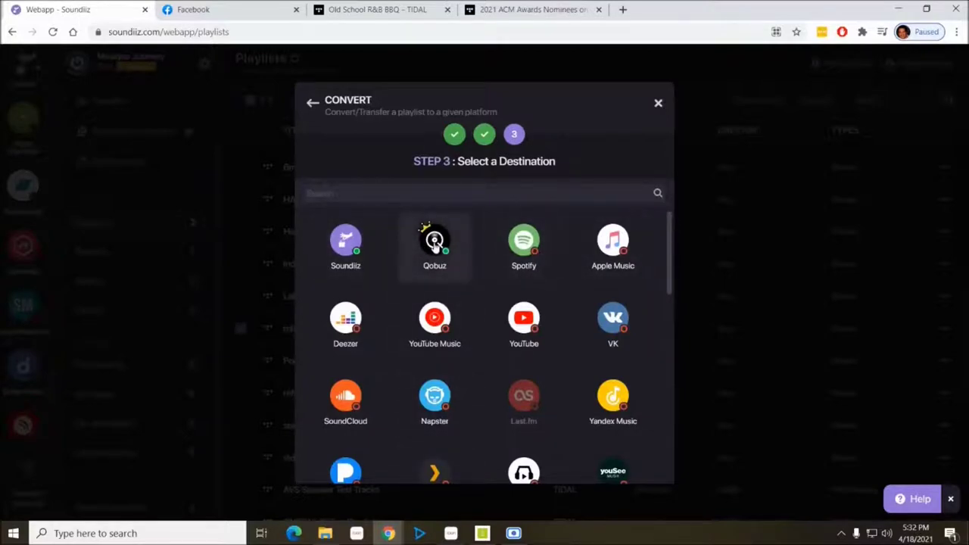
pyautogui.click(436, 250)
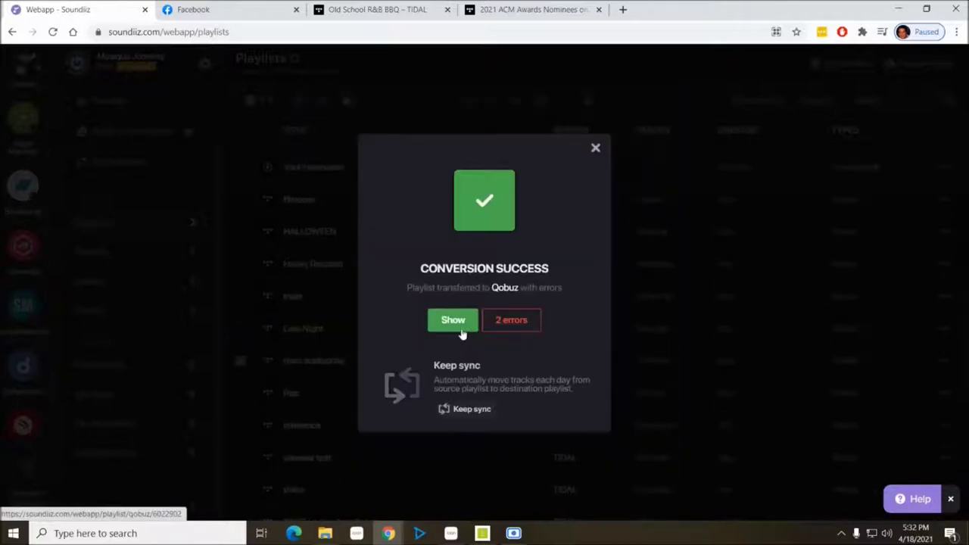
pyautogui.click(458, 331)
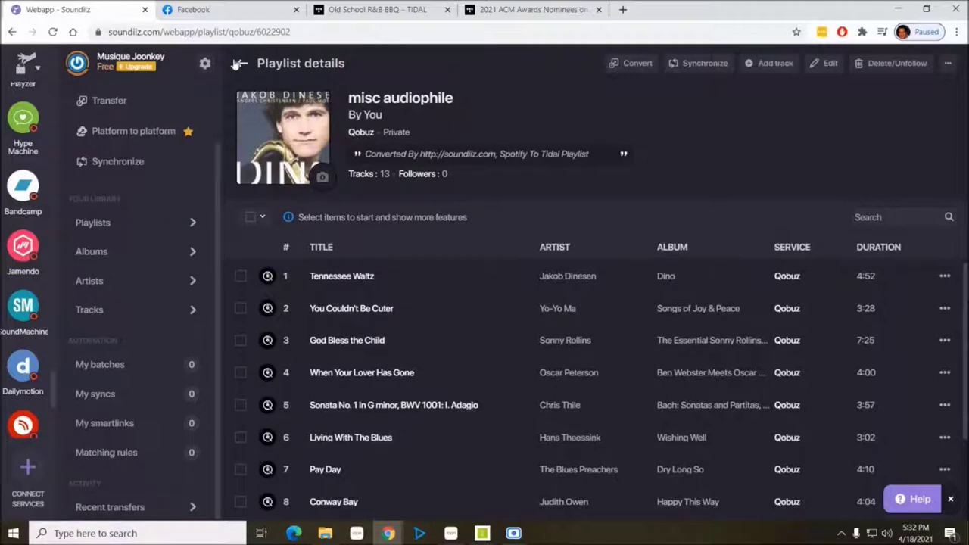
pyautogui.click(238, 65)
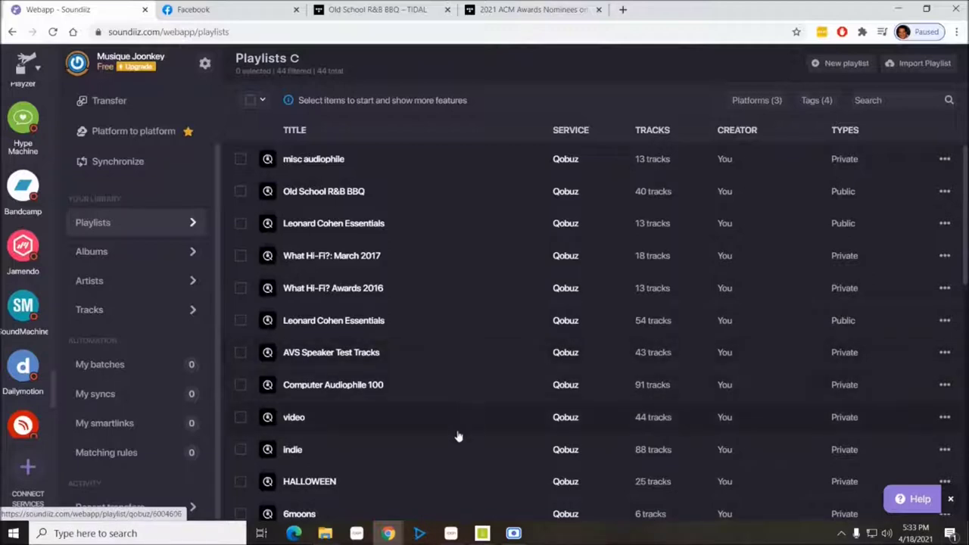
# Switch to Roon, open the "subwoofer" playlist and look through its tracks
pyautogui.click(452, 535)
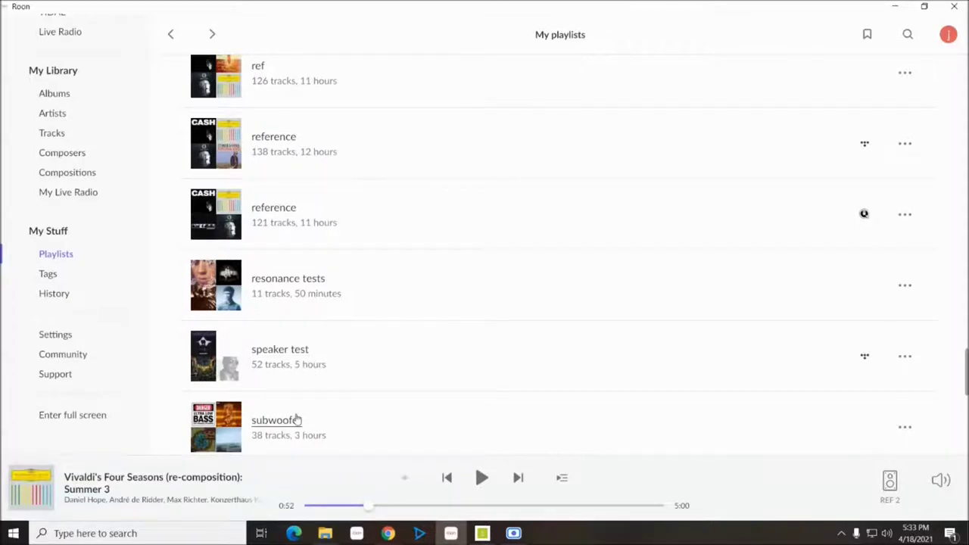
pyautogui.click(296, 420)
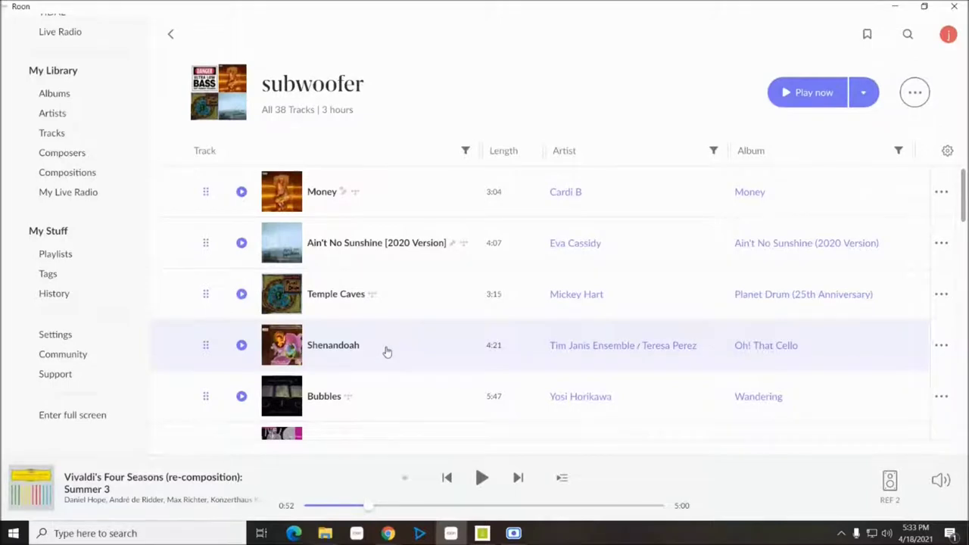
pyautogui.scroll(-3, 367, 326)
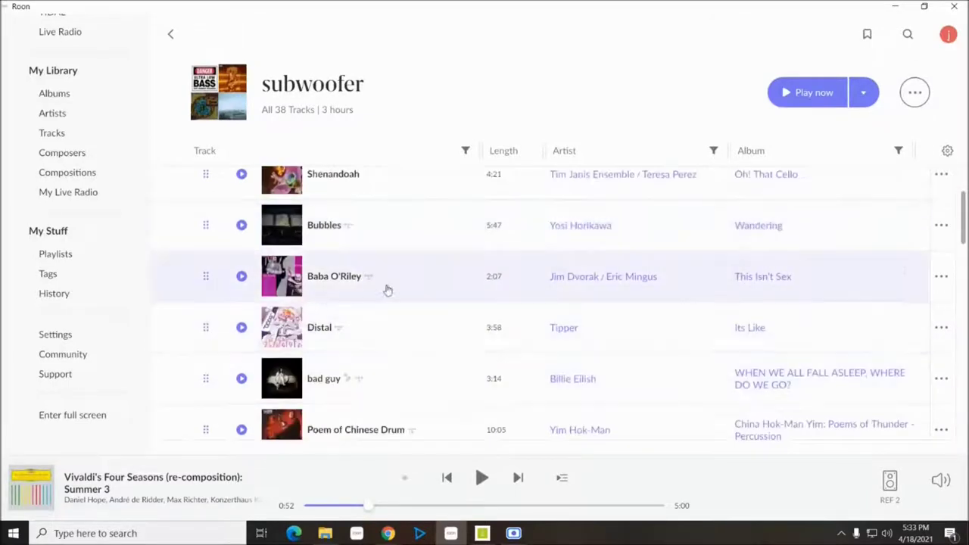
pyautogui.scroll(-3, 385, 288)
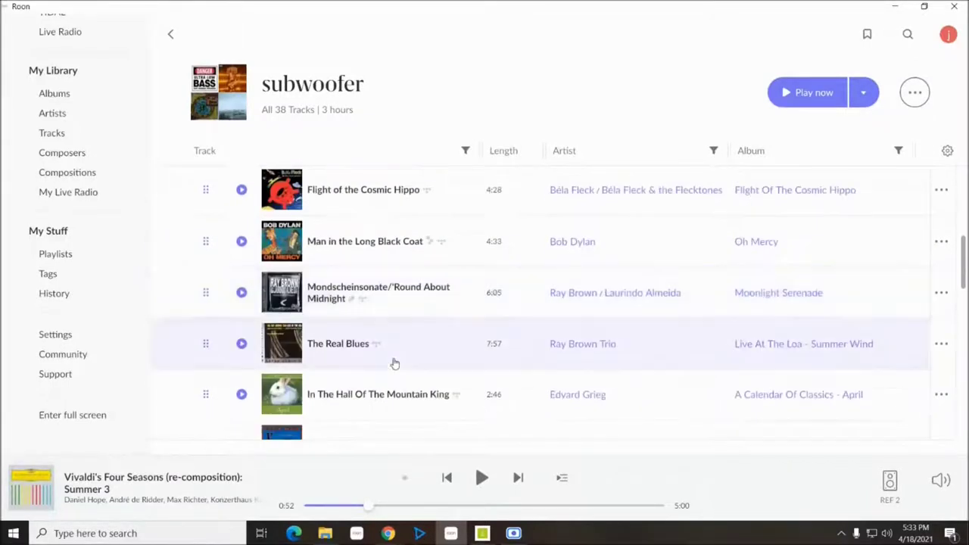
pyautogui.scroll(-3, 402, 340)
pyautogui.scroll(-3, 426, 313)
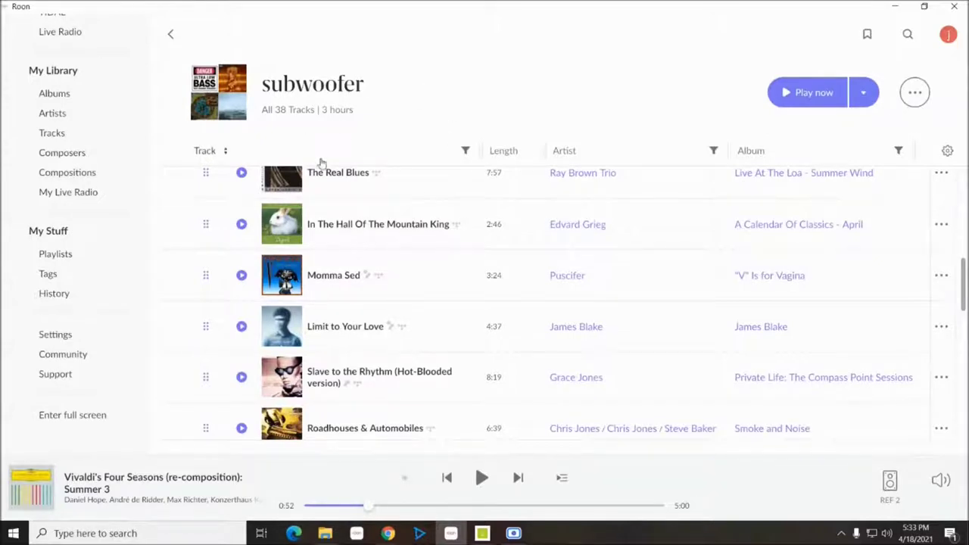
pyautogui.scroll(-3, 340, 173)
pyautogui.scroll(-3, 340, 174)
pyautogui.scroll(6, 340, 174)
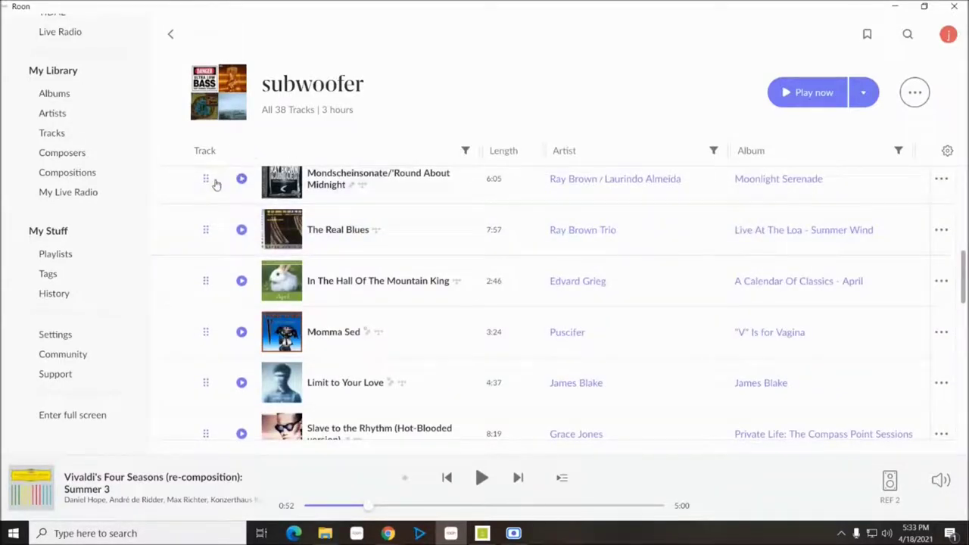
# Select all tracks in the "subwoofer" playlist
pyautogui.click(188, 188)
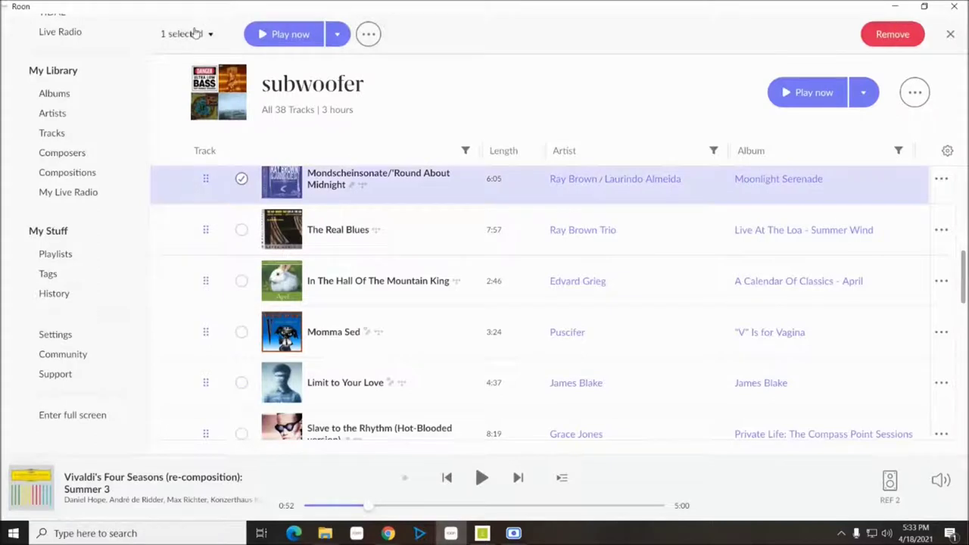
pyautogui.click(213, 36)
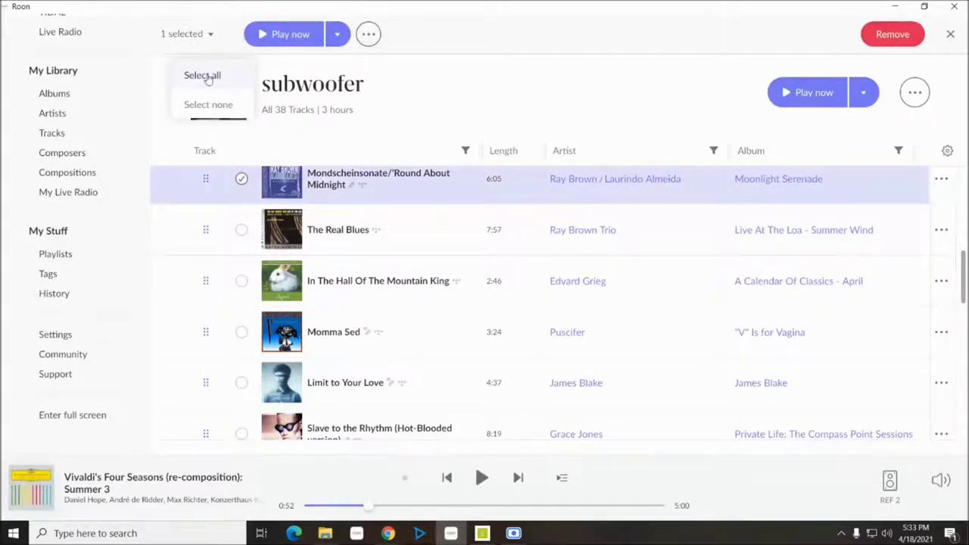
pyautogui.click(202, 72)
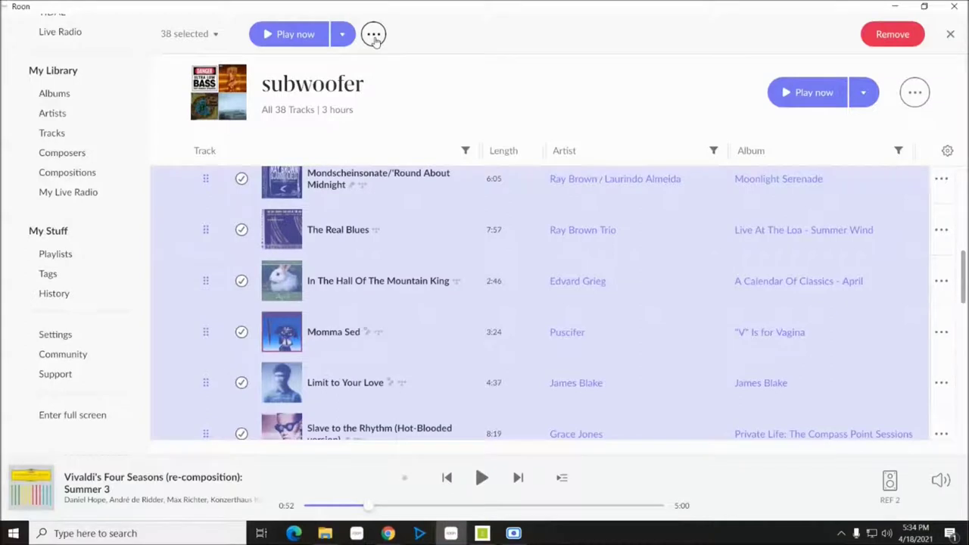
# Export the selected tracks to an Excel spreadsheet on the desktop
pyautogui.click(373, 35)
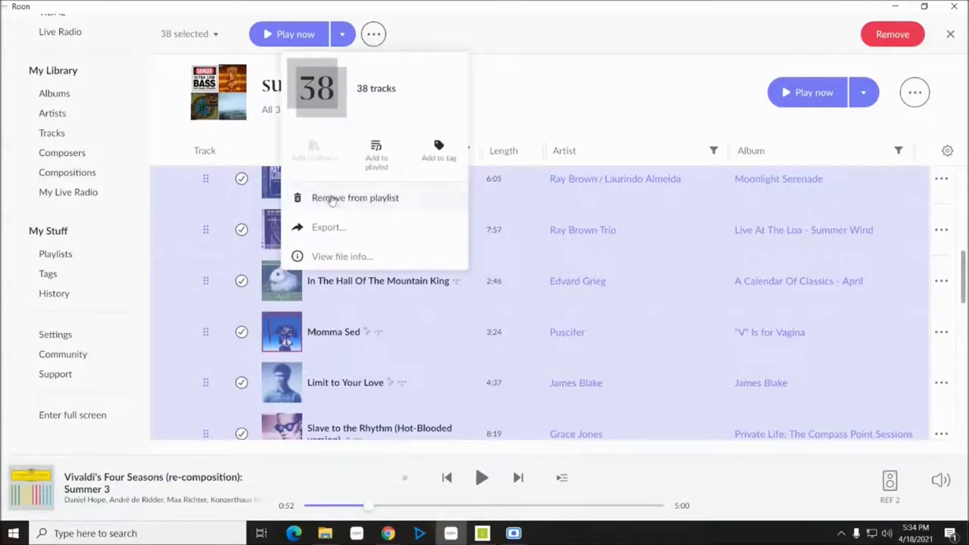
pyautogui.click(328, 230)
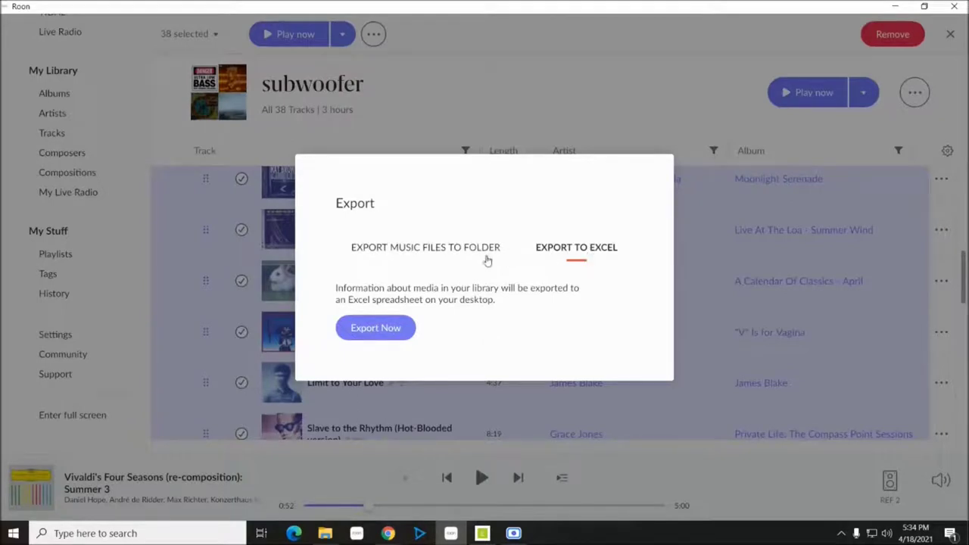
pyautogui.click(449, 260)
pyautogui.click(548, 235)
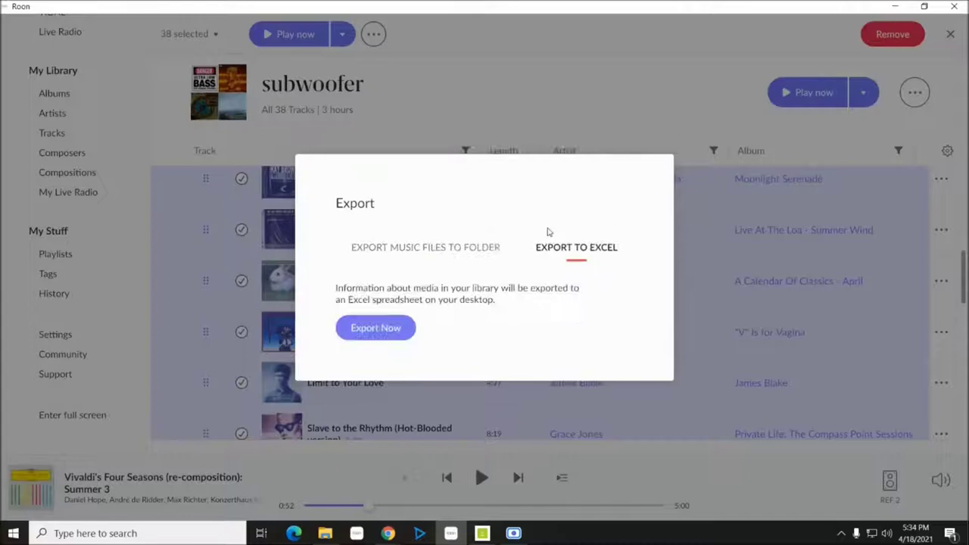
pyautogui.click(373, 336)
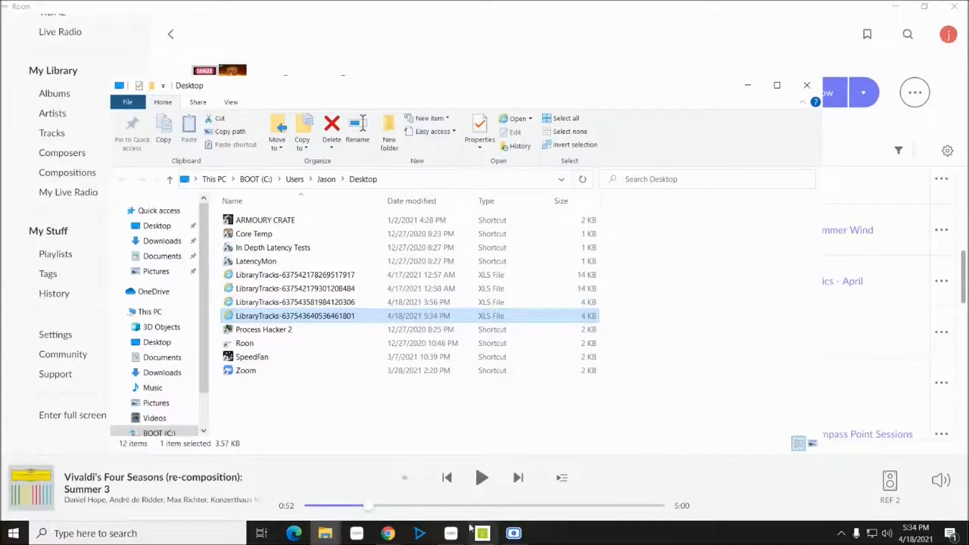
# Switch to XLS Viewer Free and examine the artists, albums and titles in the library tracks spreadsheet
pyautogui.click(474, 535)
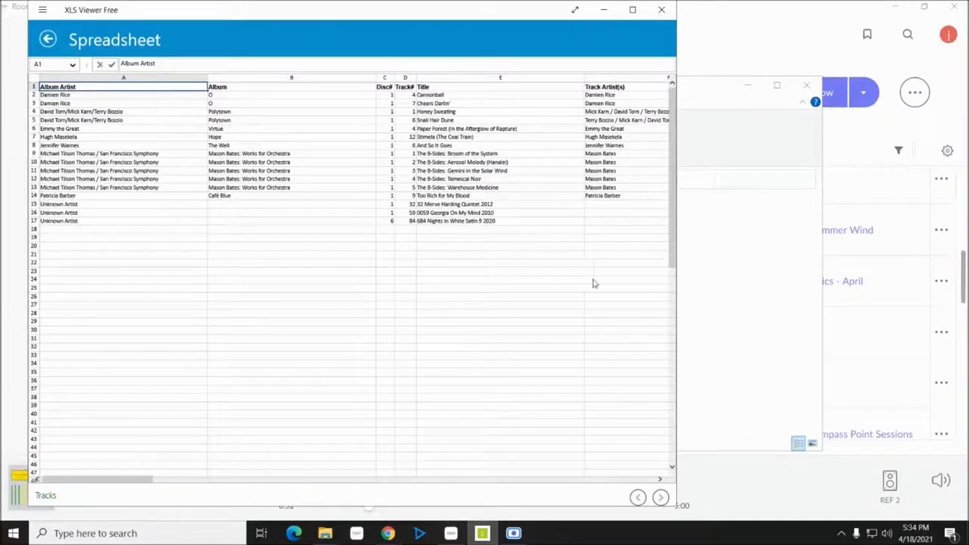
pyautogui.scroll(-1, 675, 261)
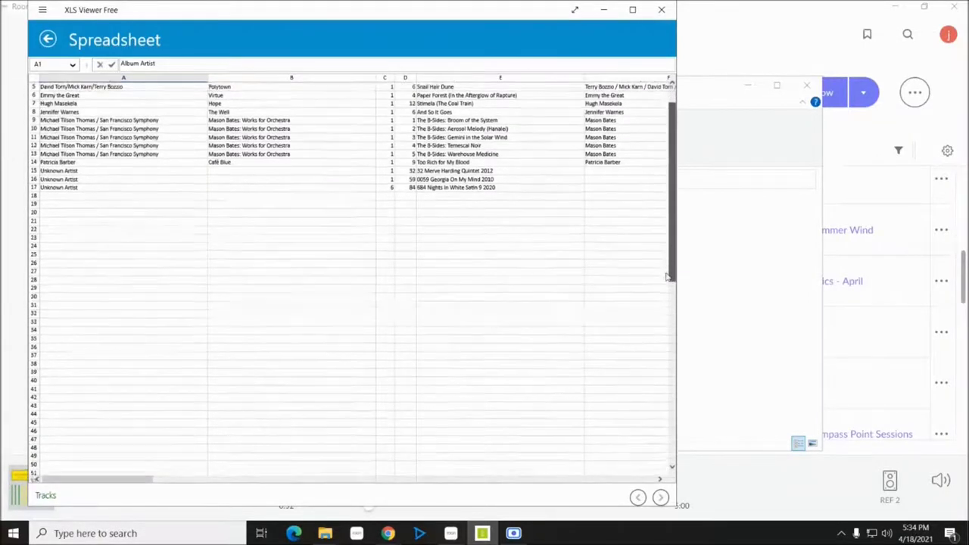
pyautogui.scroll(1, 675, 262)
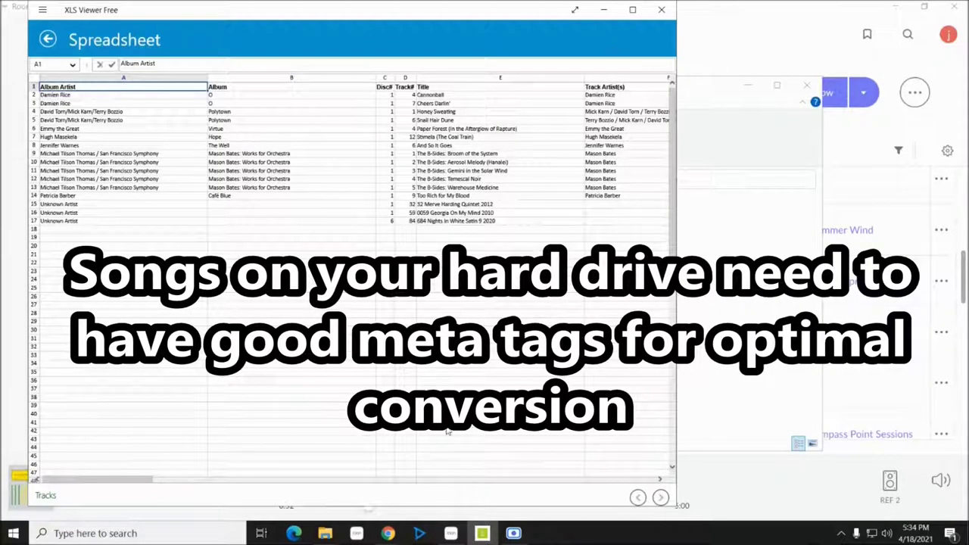
pyautogui.moveTo(483, 534)
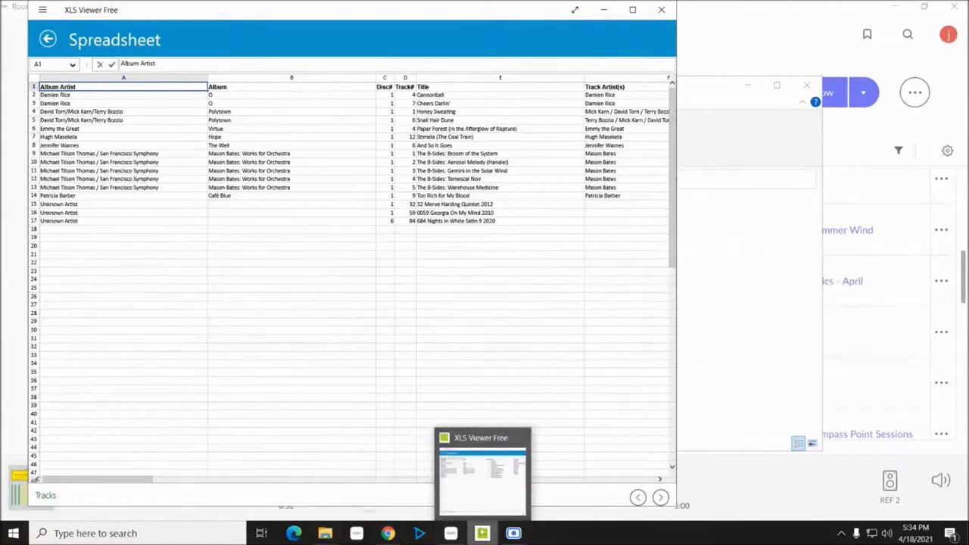
# Switch to Soundiiz in Chrome and start a playlist import from a file
pyautogui.click(388, 534)
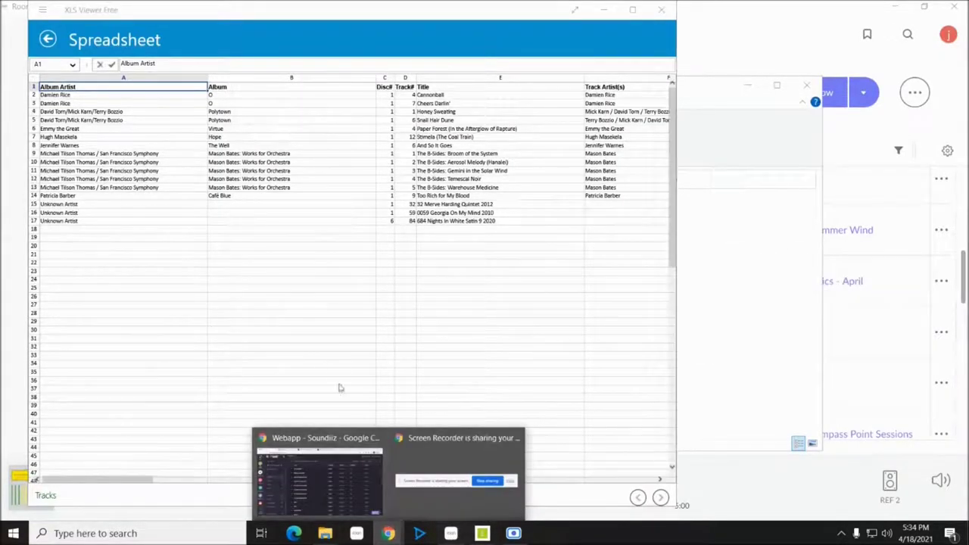
pyautogui.click(333, 440)
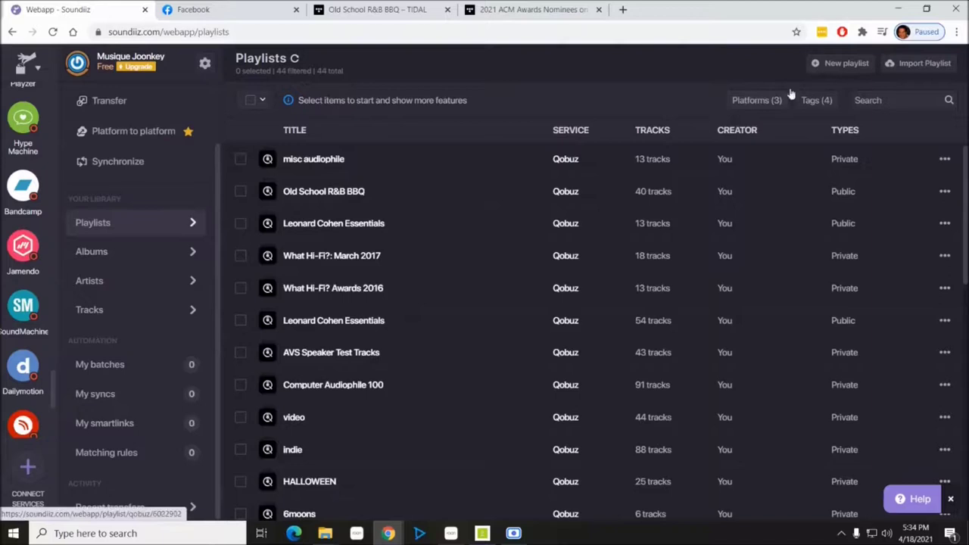
pyautogui.click(904, 69)
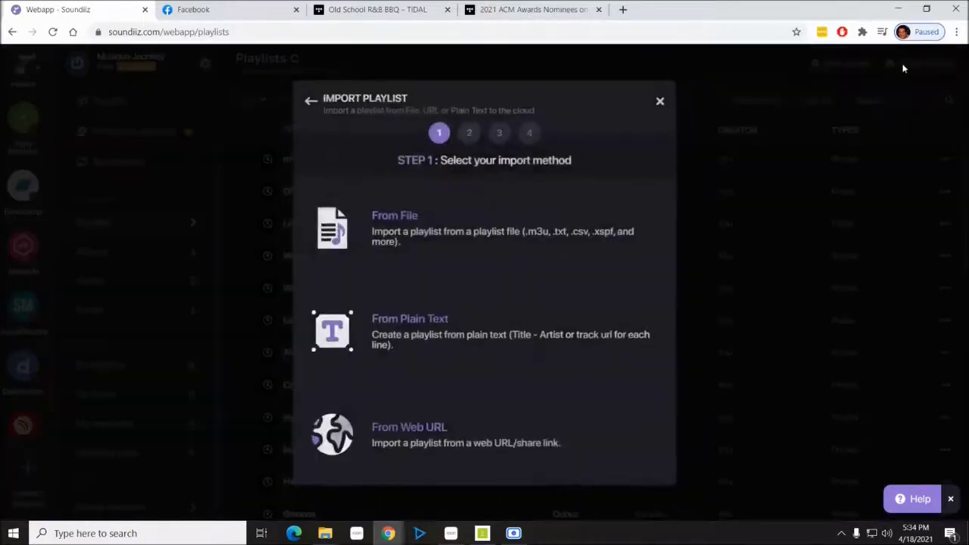
pyautogui.click(394, 217)
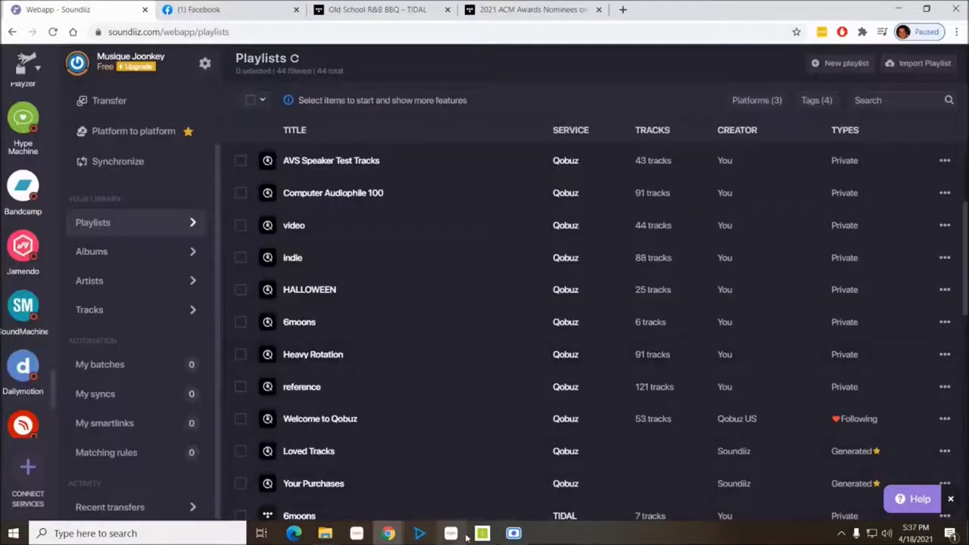
# Switch to TIDAL's Old School R&B BBQ playlist and copy its playlist link
pyautogui.moveTo(451, 533)
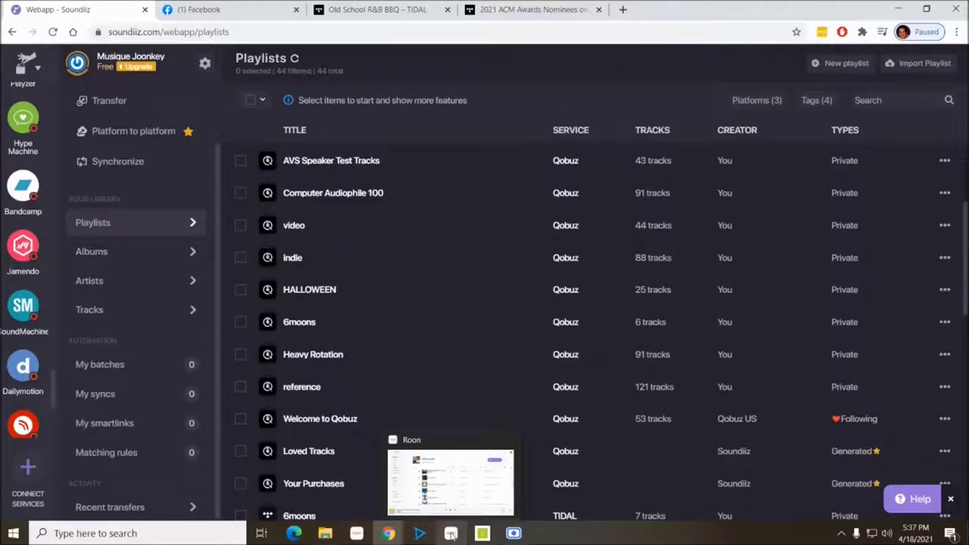
pyautogui.moveTo(389, 532)
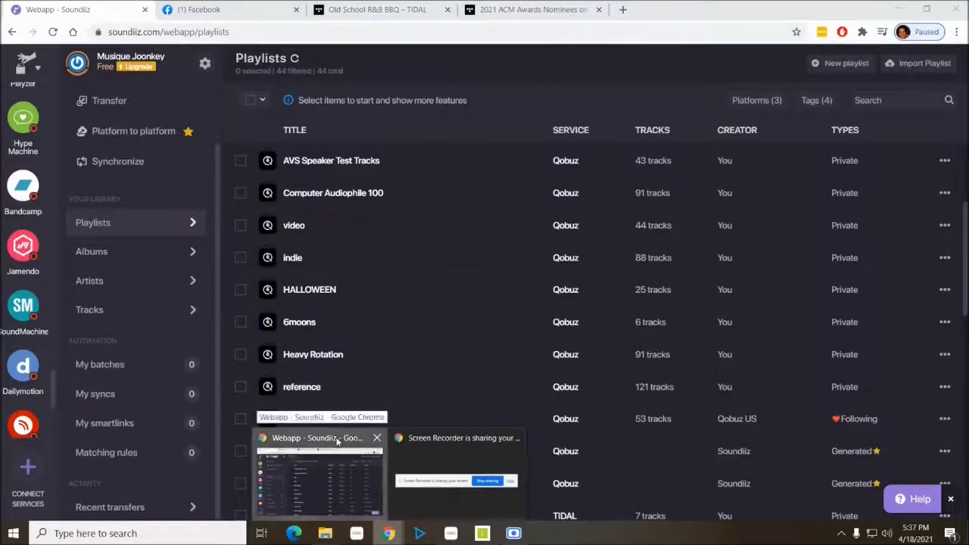
pyautogui.click(340, 460)
pyautogui.click(391, 9)
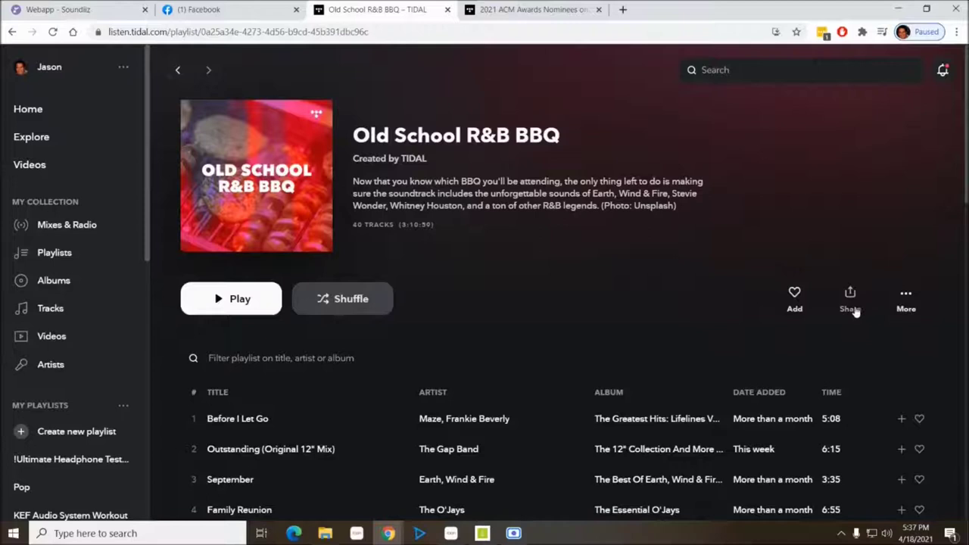
pyautogui.click(854, 308)
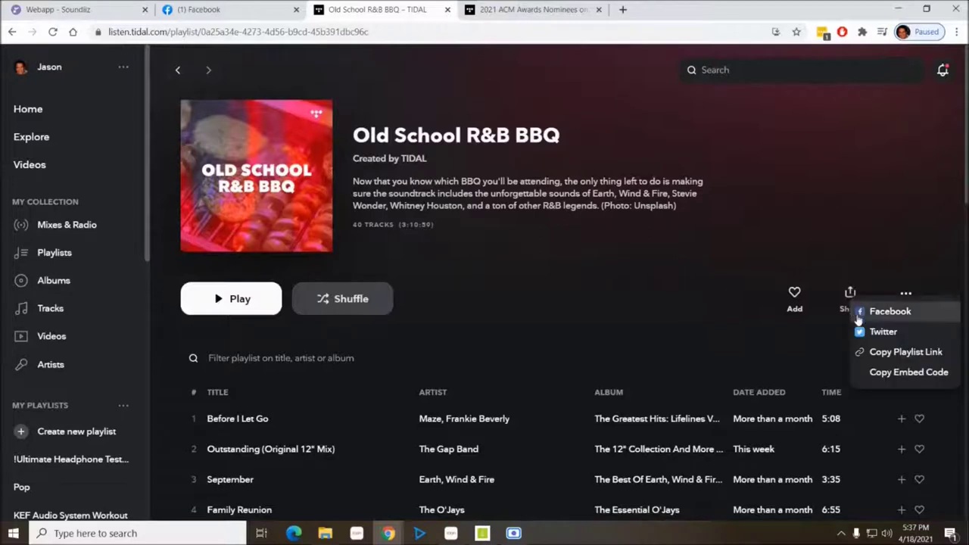
pyautogui.click(886, 352)
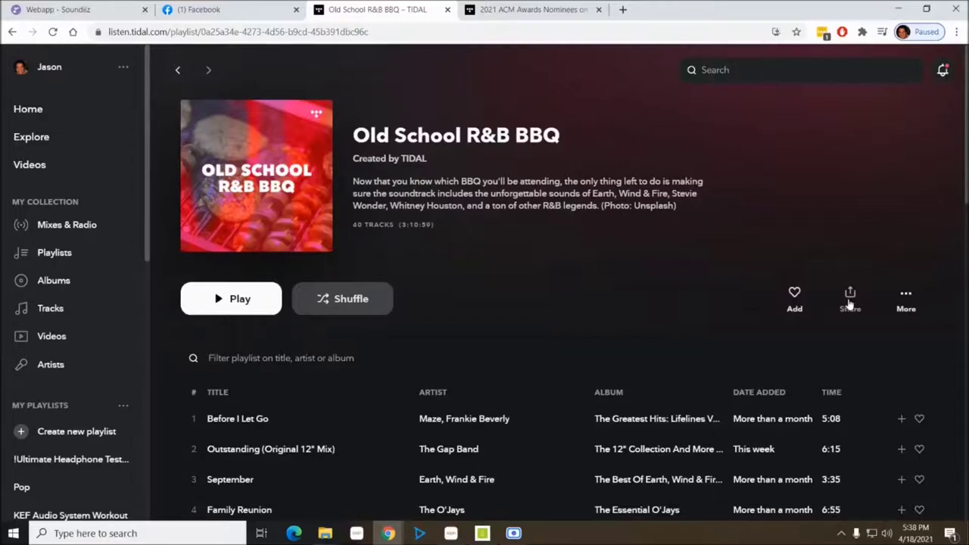
pyautogui.click(850, 302)
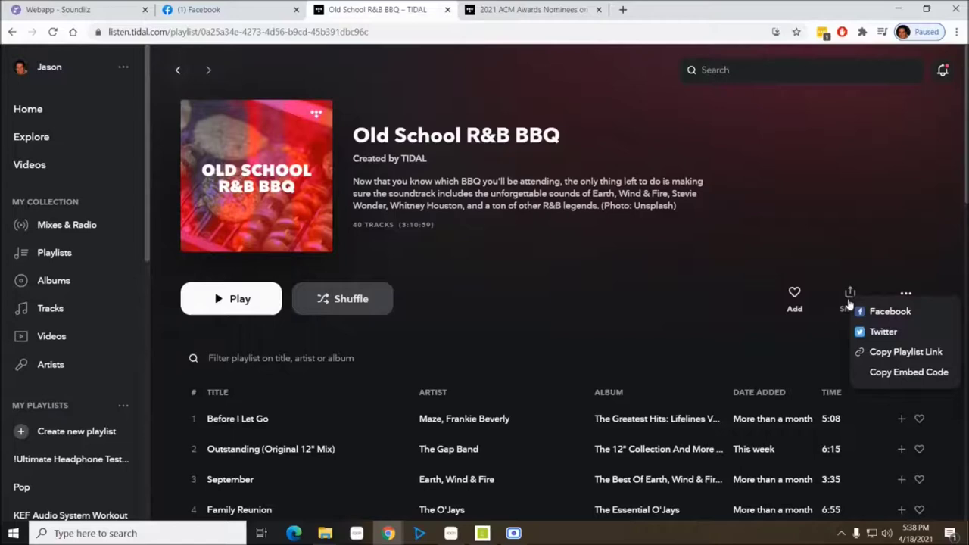
pyautogui.click(883, 354)
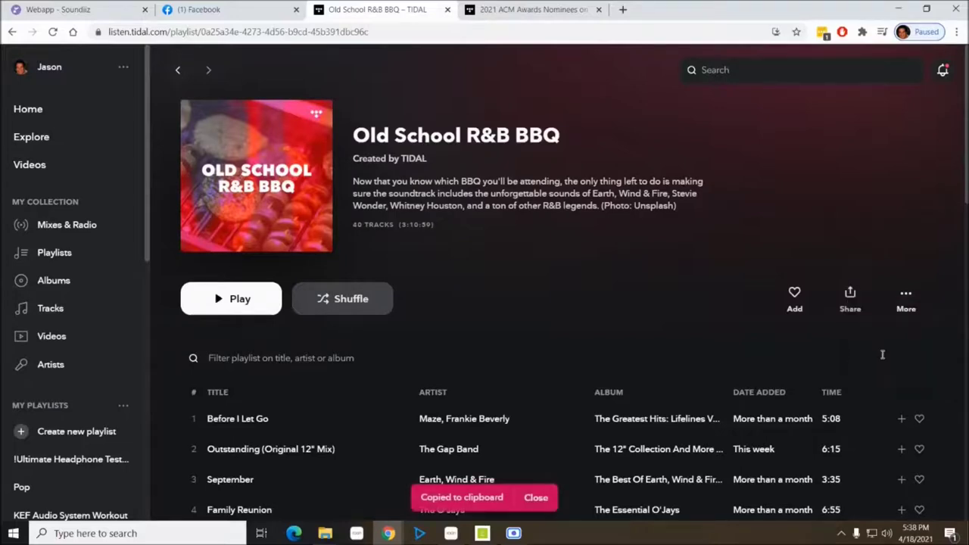
# Switch to Soundiiz and enter the copied TIDAL playlist link for an import from a web URL
pyautogui.click(80, 12)
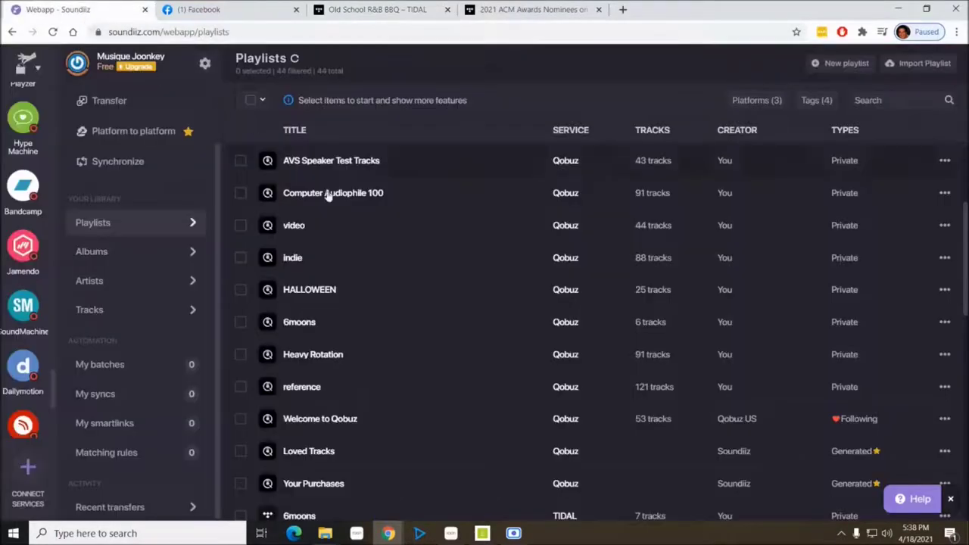
pyautogui.click(937, 66)
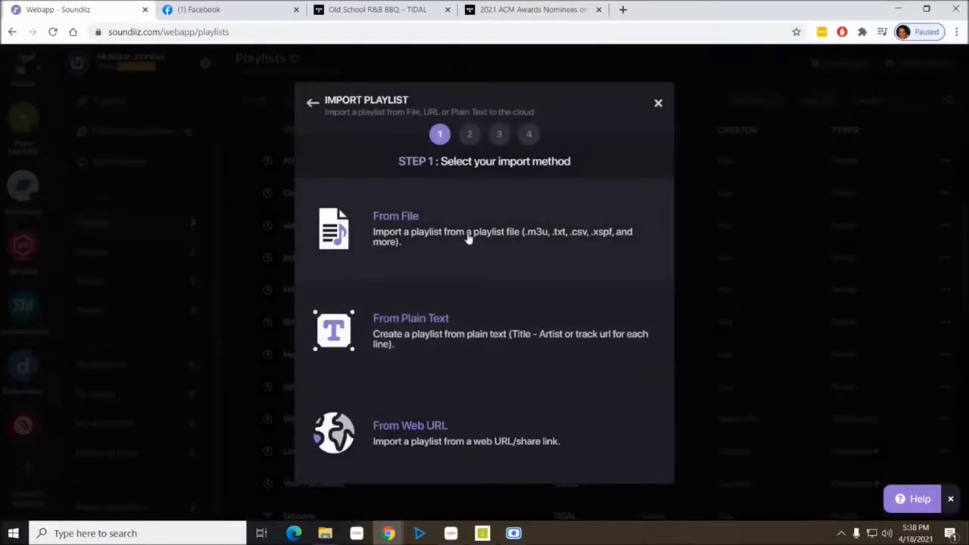
pyautogui.click(383, 435)
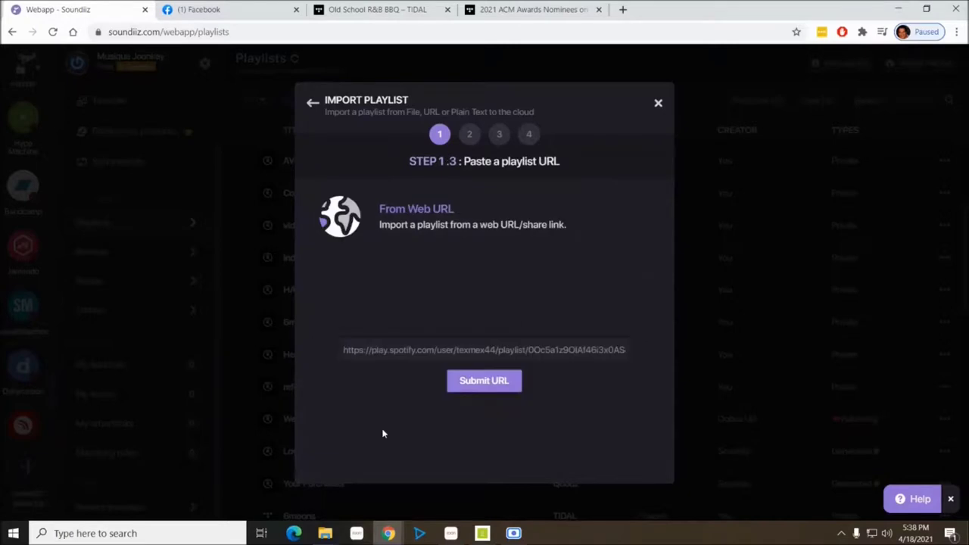
pyautogui.click(397, 349)
pyautogui.rightClick(397, 348)
pyautogui.click(412, 214)
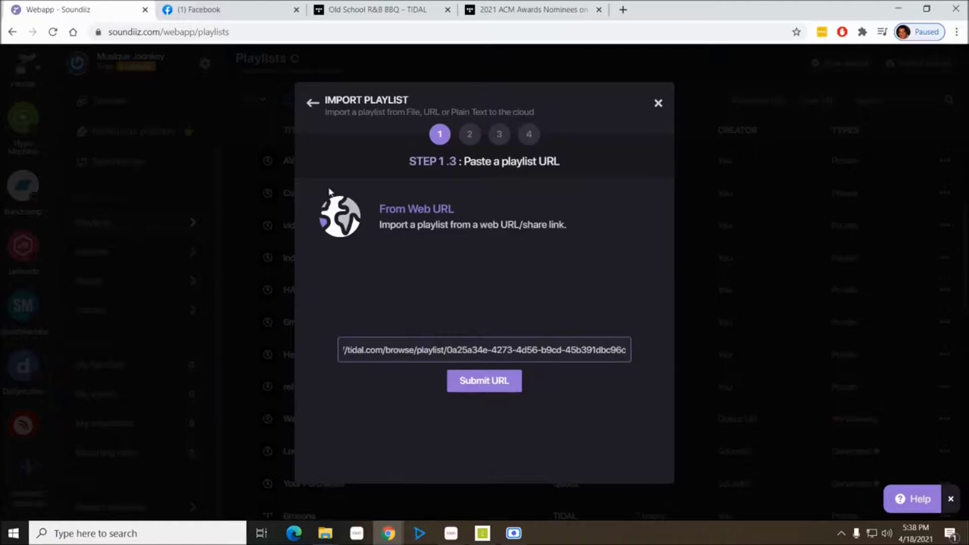
pyautogui.click(312, 103)
pyautogui.click(312, 103)
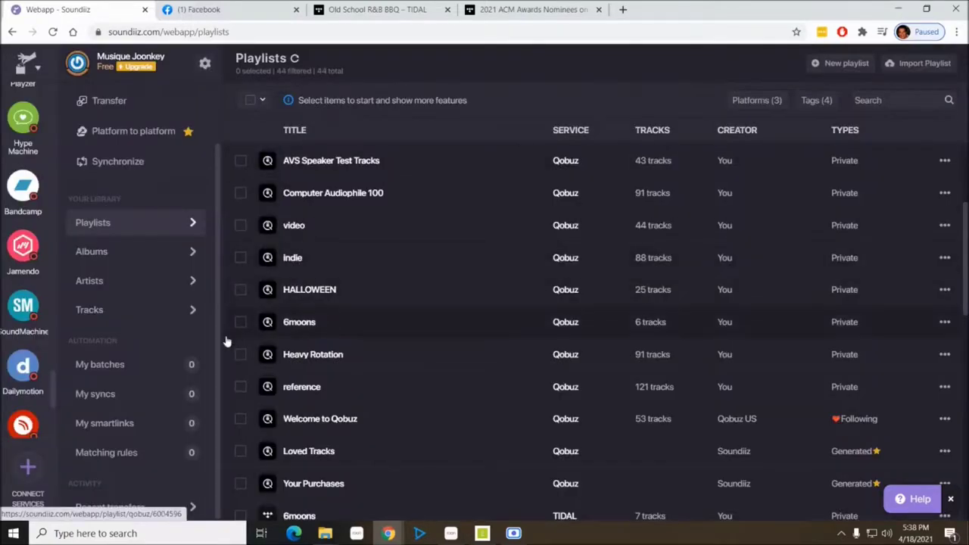
# Compare the Old School R&B BBQ entry in the Soundiiz playlist list with the original playlist in TIDAL
pyautogui.scroll(1, 332, 250)
pyautogui.scroll(1, 331, 250)
pyautogui.scroll(1, 331, 242)
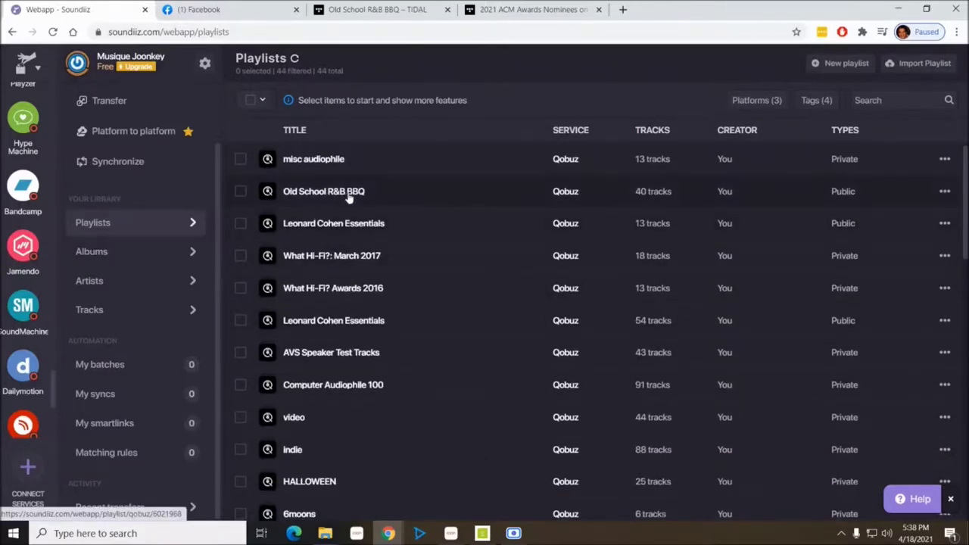
pyautogui.click(408, 13)
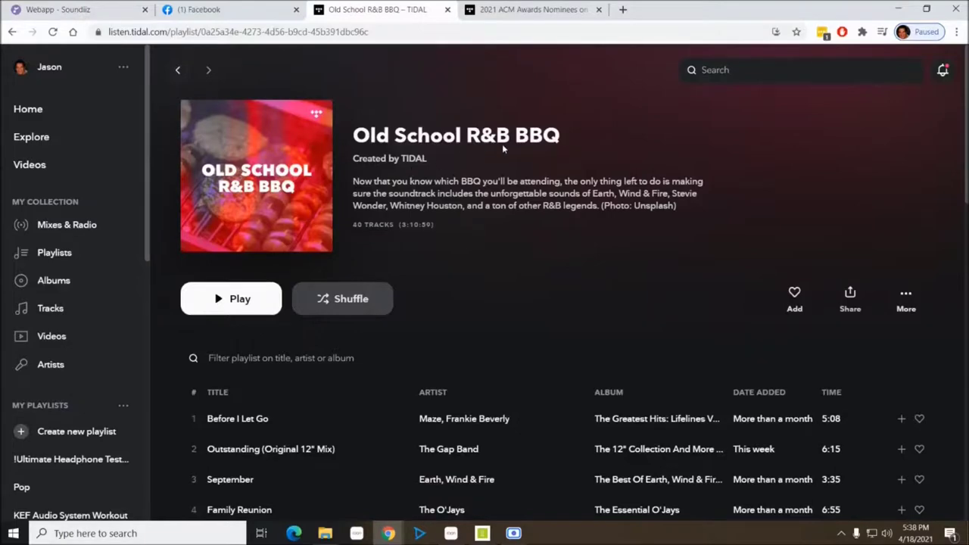
pyautogui.click(60, 9)
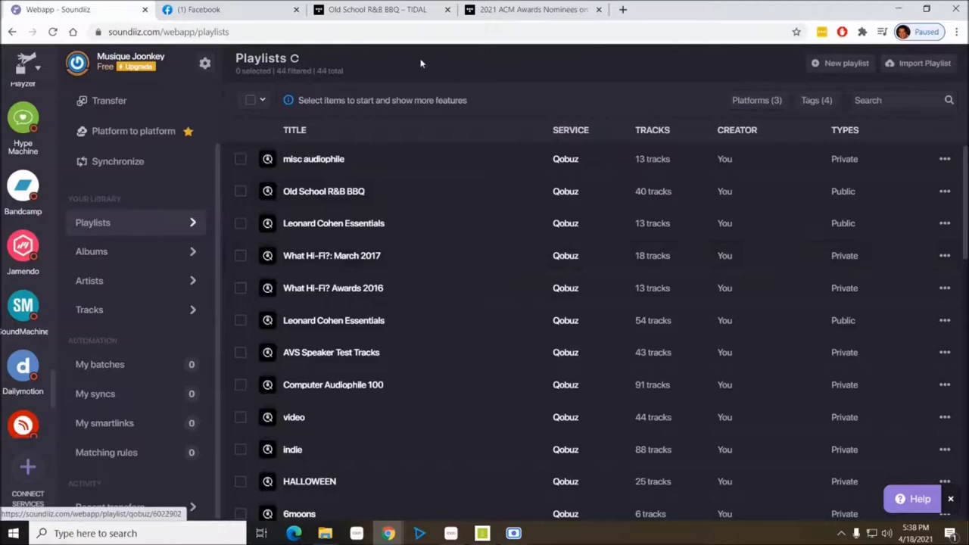
pyautogui.click(386, 9)
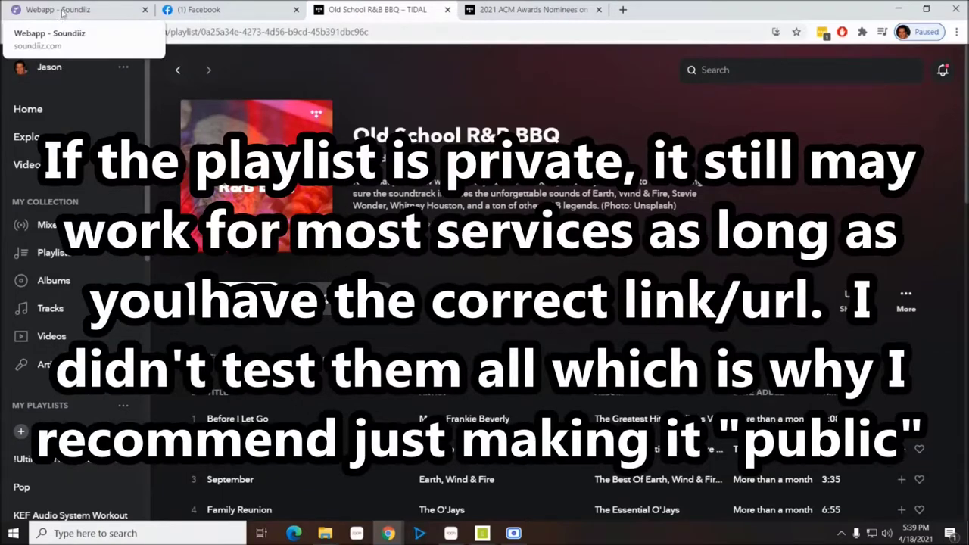
# Return to Soundiiz and look through the available music services and the Qobuz and TIDAL playlists
pyautogui.click(65, 10)
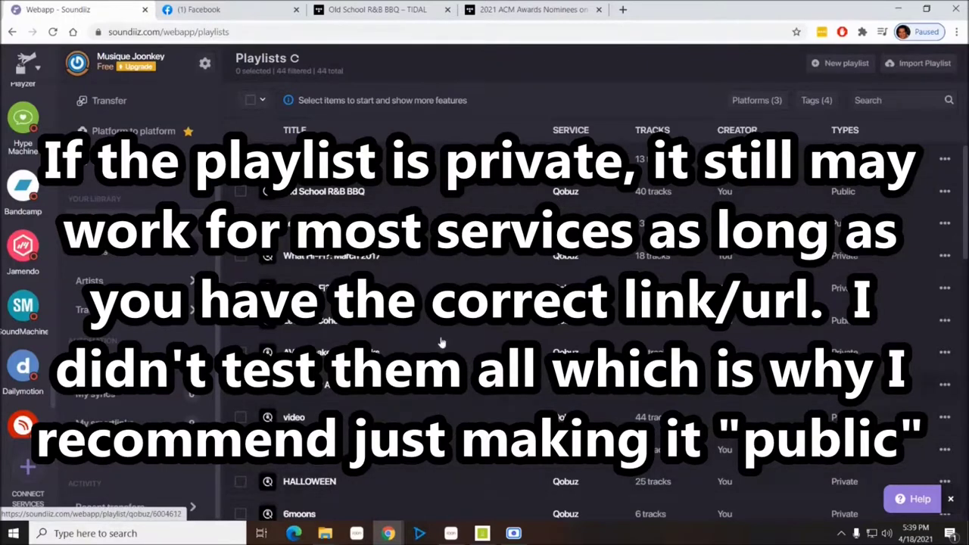
pyautogui.scroll(-10, 390, 284)
pyautogui.scroll(-3, 23, 258)
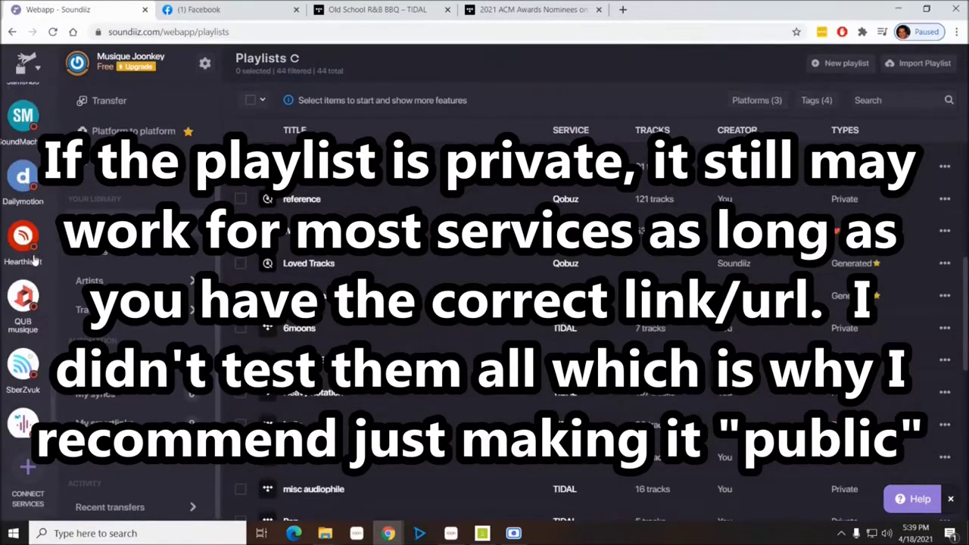
pyautogui.scroll(5, 33, 261)
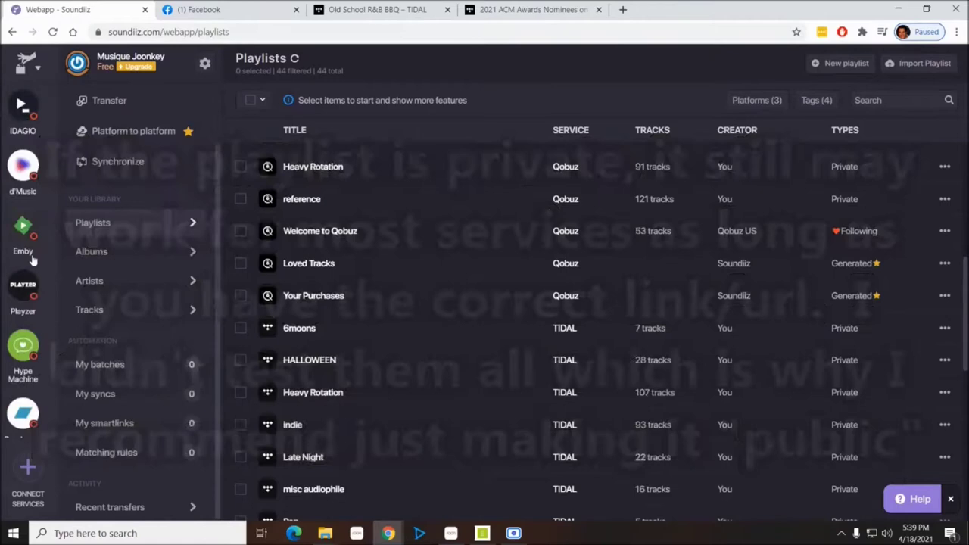
pyautogui.scroll(3, 659, 310)
pyautogui.scroll(2, 136, 189)
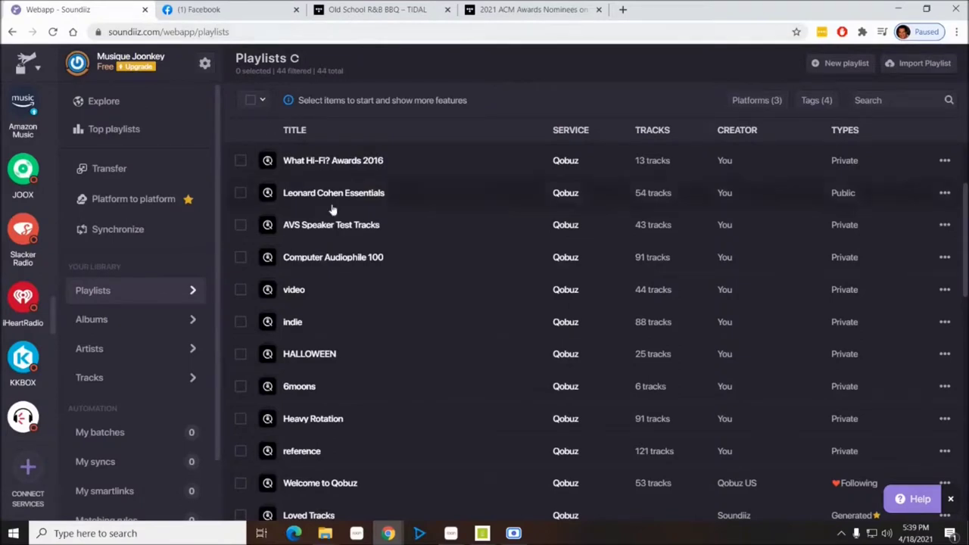
pyautogui.scroll(-3, 577, 365)
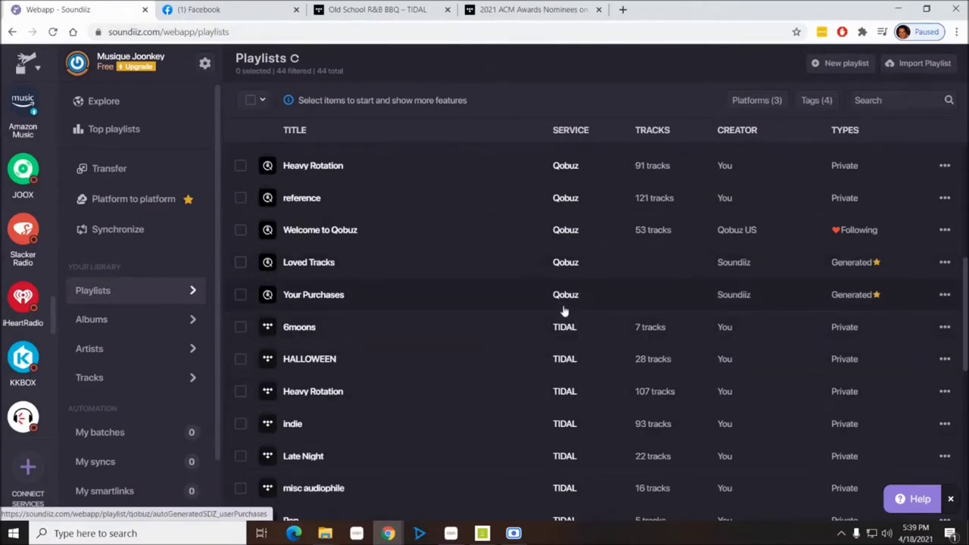
pyautogui.scroll(5, 564, 310)
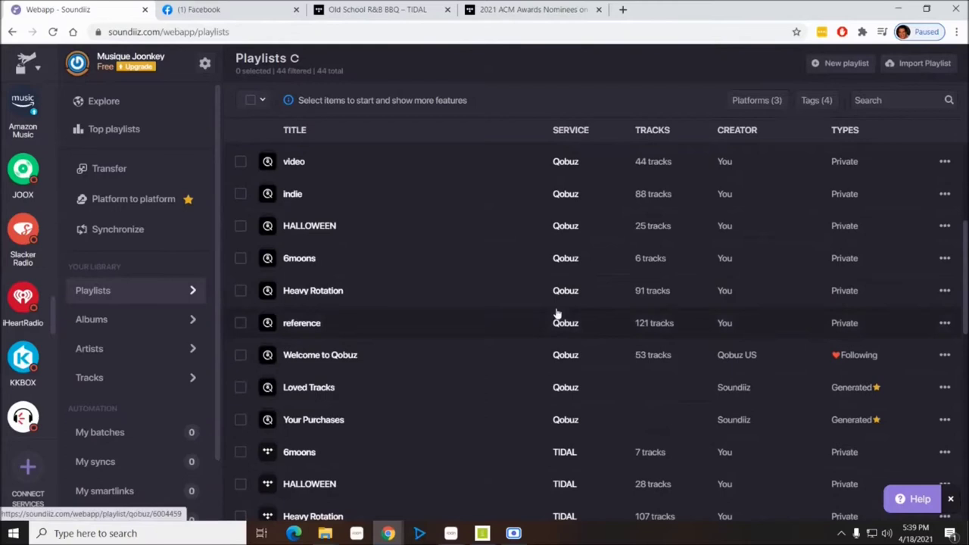